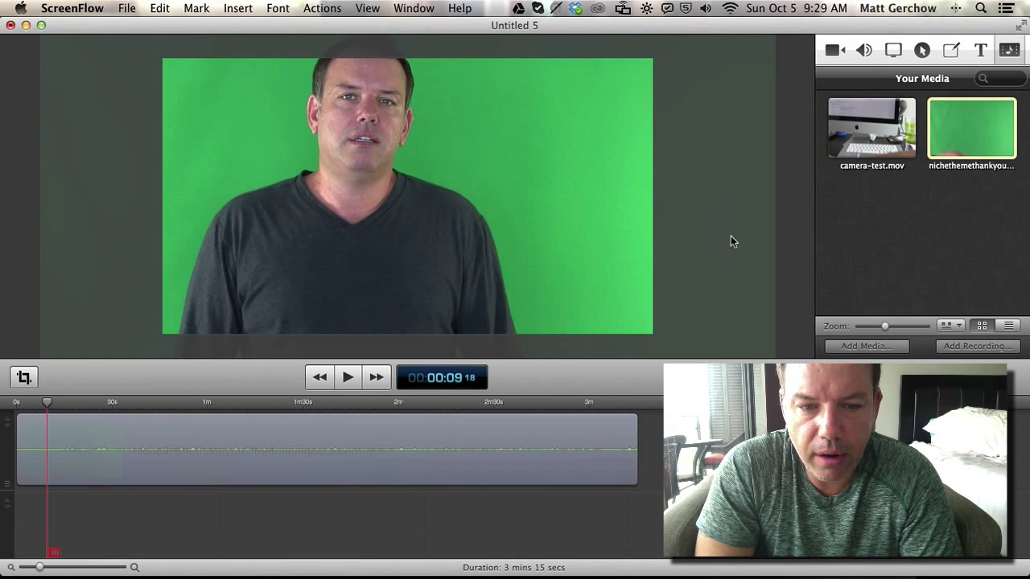
Preview the green-screen clip, then crop its dark left and bottom margins away.
{"action": "left_click", "coordinate": [349, 379]}
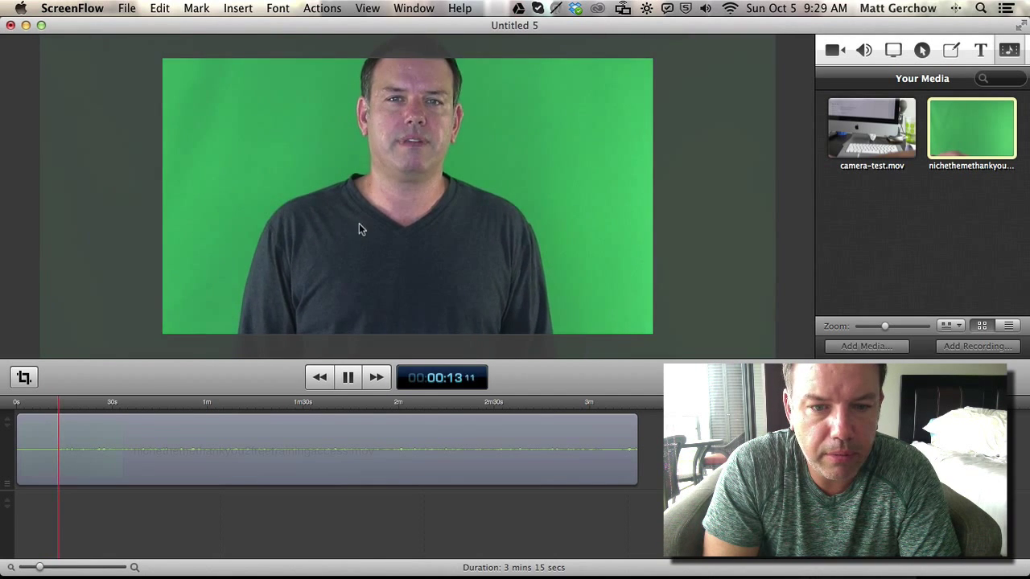
{"action": "left_click", "coordinate": [350, 377]}
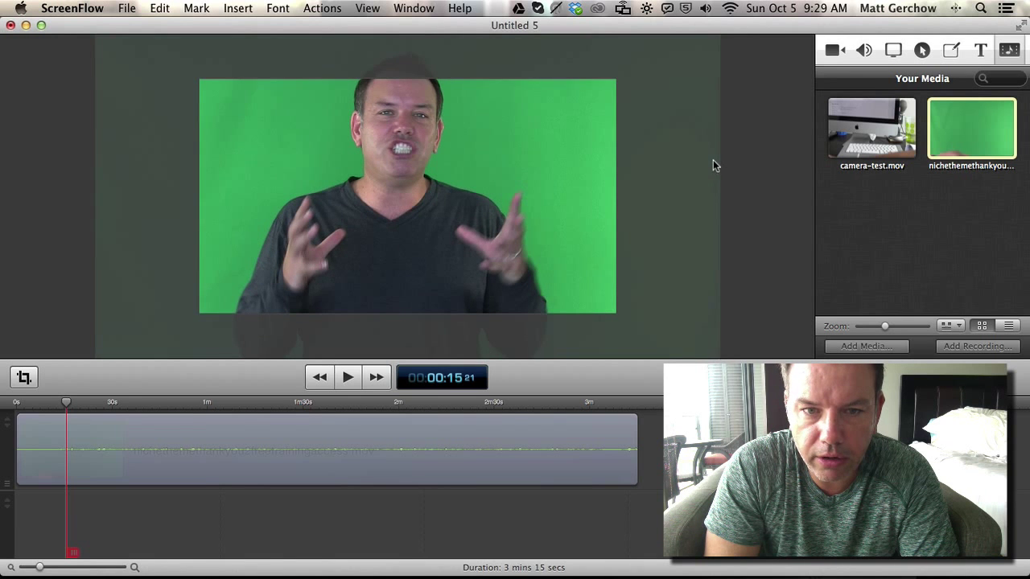
{"action": "left_click", "coordinate": [591, 108]}
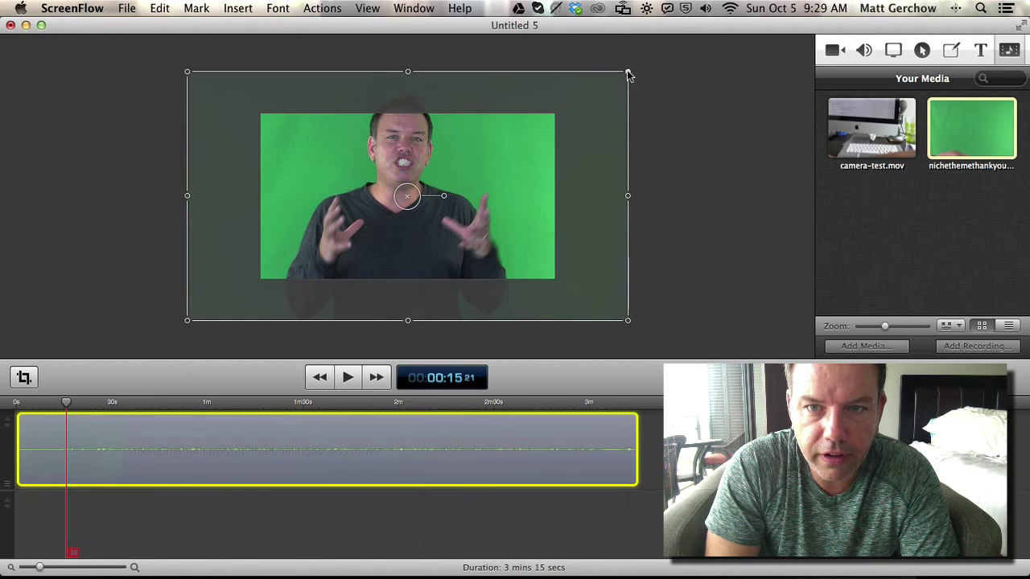
{"action": "left_click_drag", "start_coordinate": [627, 71], "coordinate": [554, 114]}
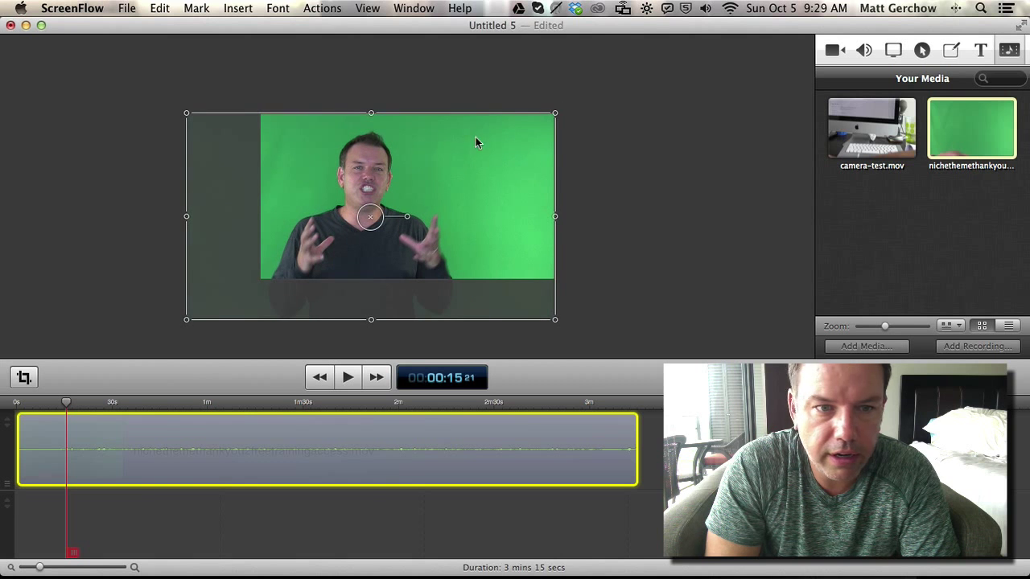
{"action": "left_click_drag", "start_coordinate": [186, 216], "coordinate": [263, 215]}
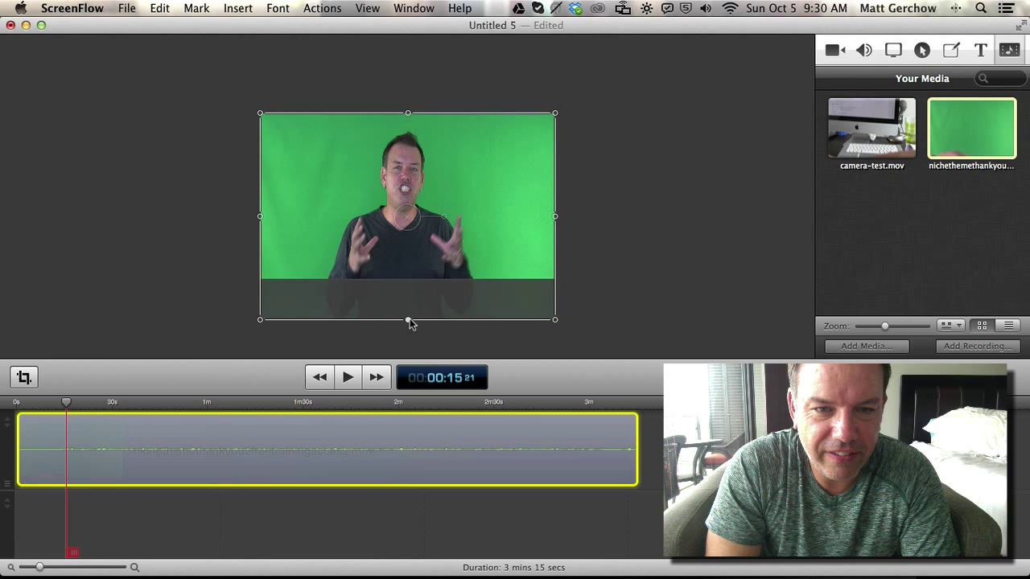
{"action": "left_click_drag", "start_coordinate": [408, 320], "coordinate": [408, 279]}
Deselect the cropped clip, zoom the canvas in, and play it back.
{"action": "left_click", "coordinate": [645, 234]}
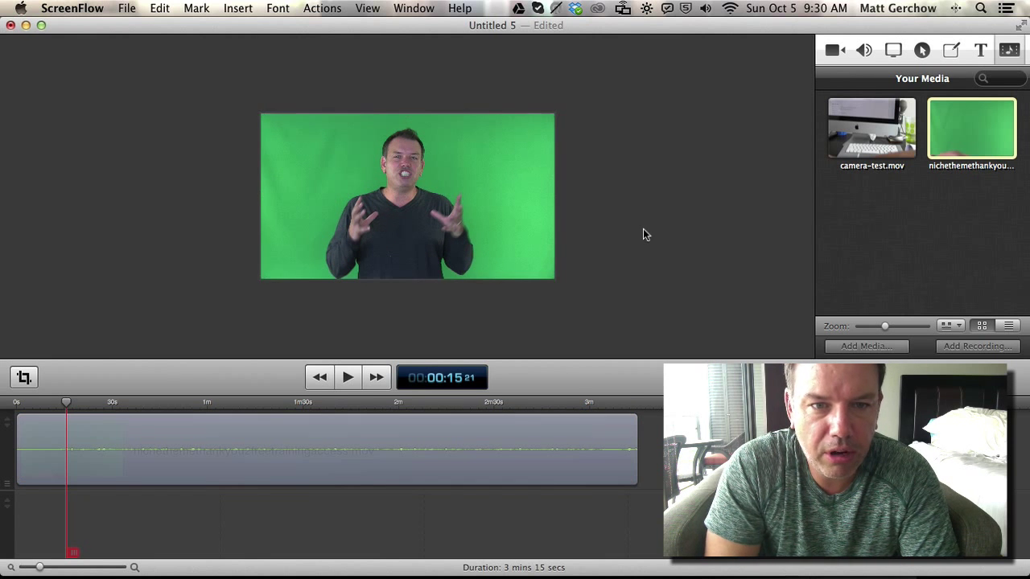
{"action": "key", "text": "super+equal"}
{"action": "key", "text": "super+equal"}
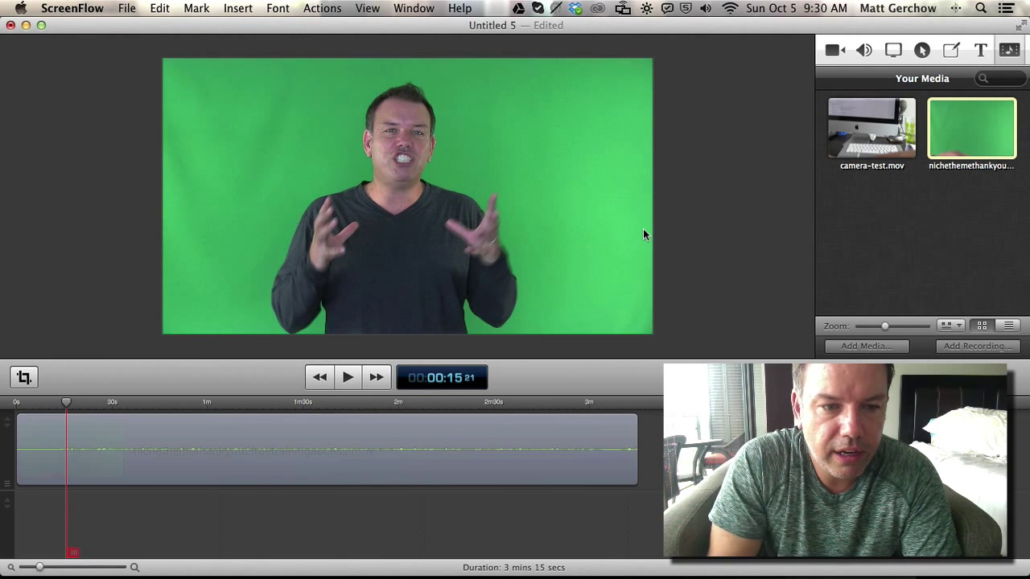
{"action": "key", "text": "space"}
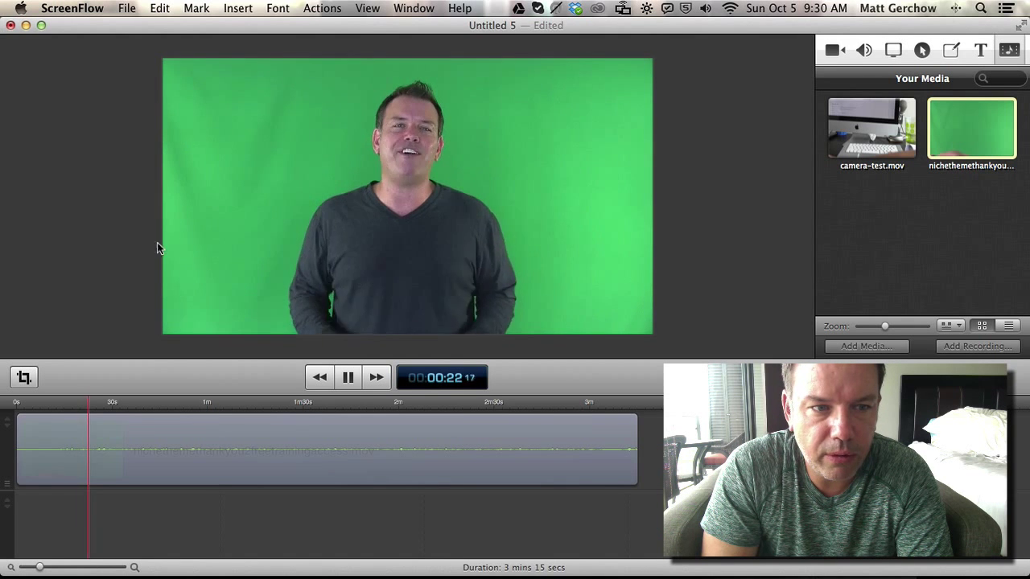
{"action": "key", "text": "space"}
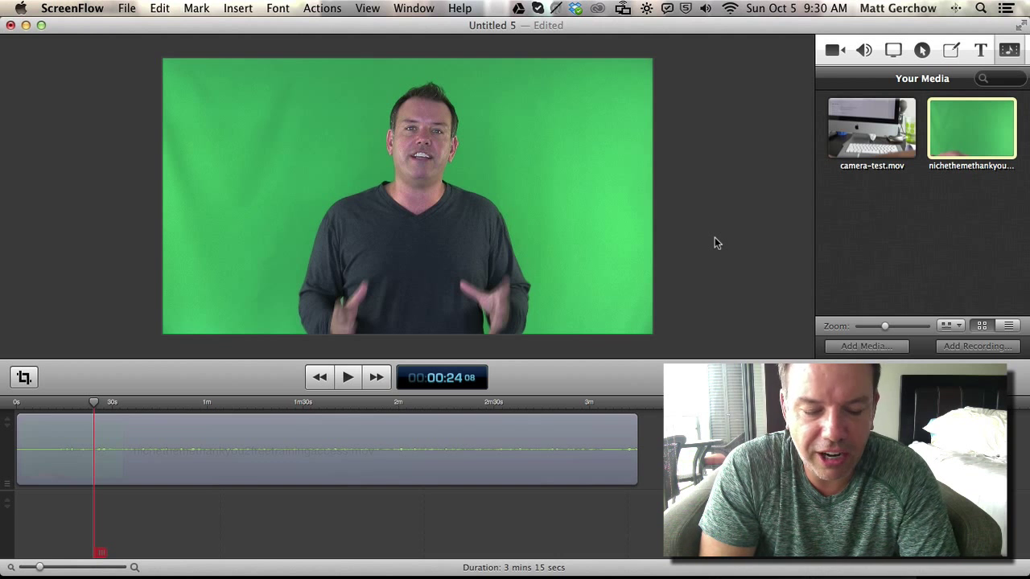
{"action": "key", "text": "super+Tab"}
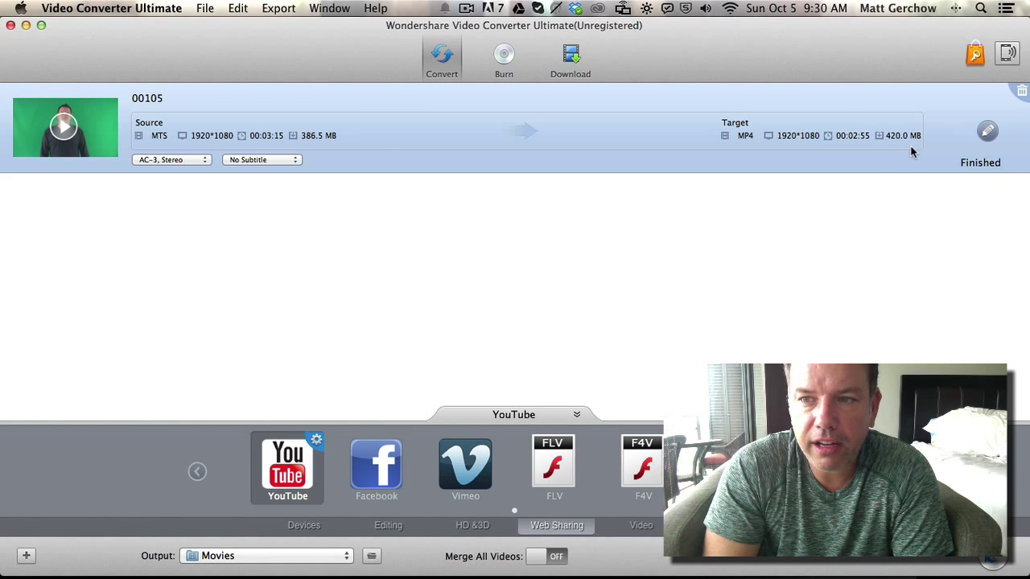
{"action": "key", "text": "super+Tab"}
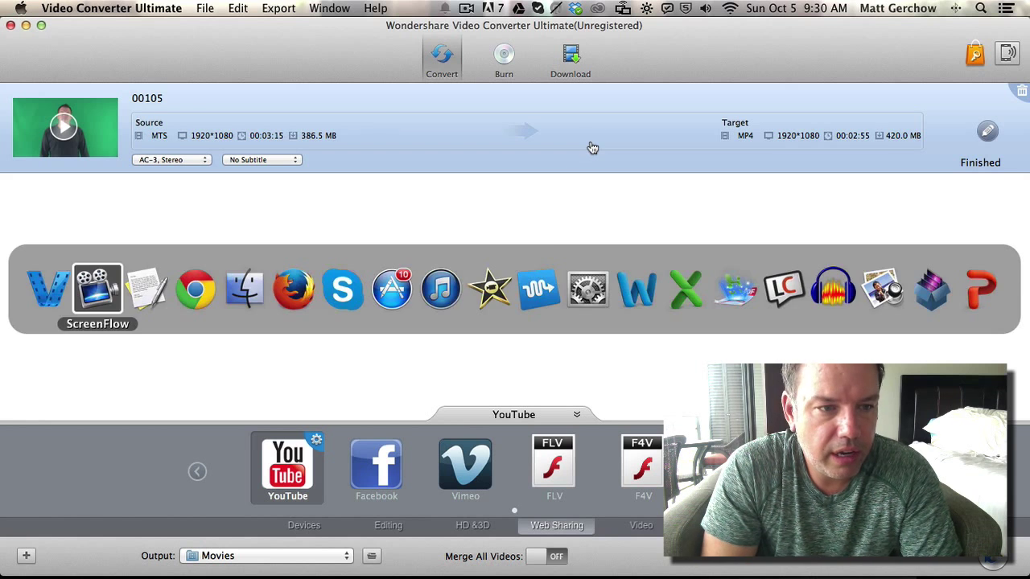
{"action": "key", "text": "super+Tab"}
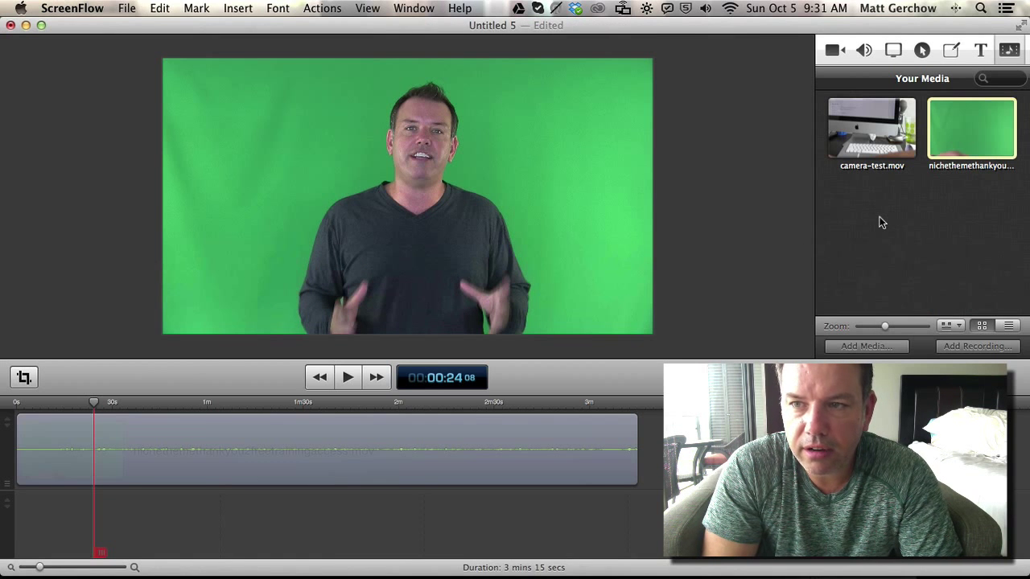
Import test-matt-chromakey.mp4 and test-matt-chromakey.mov from Downloads into the media library.
{"action": "left_click", "coordinate": [881, 222]}
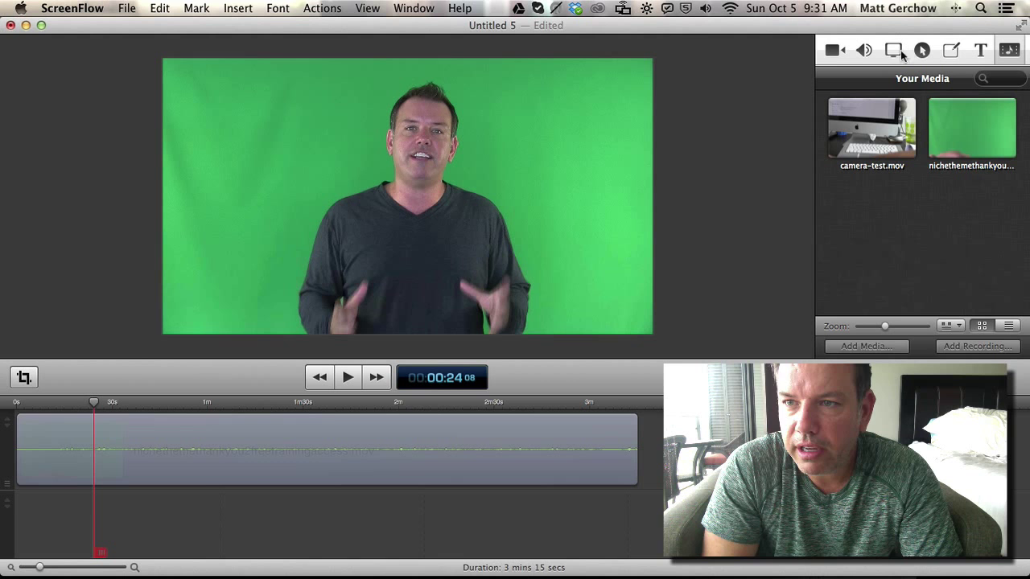
{"action": "left_click", "coordinate": [894, 348]}
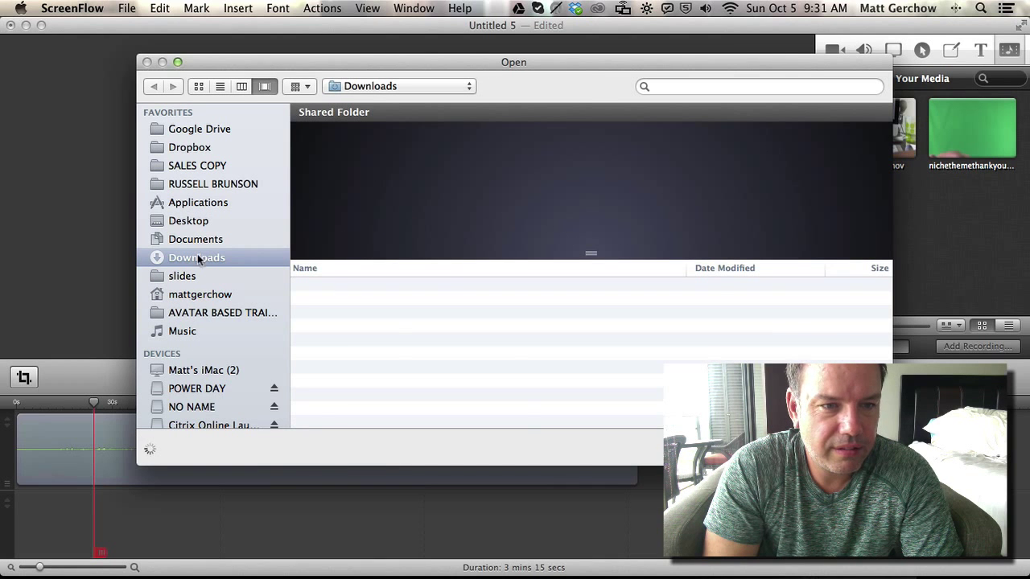
{"action": "left_click", "coordinate": [376, 300]}
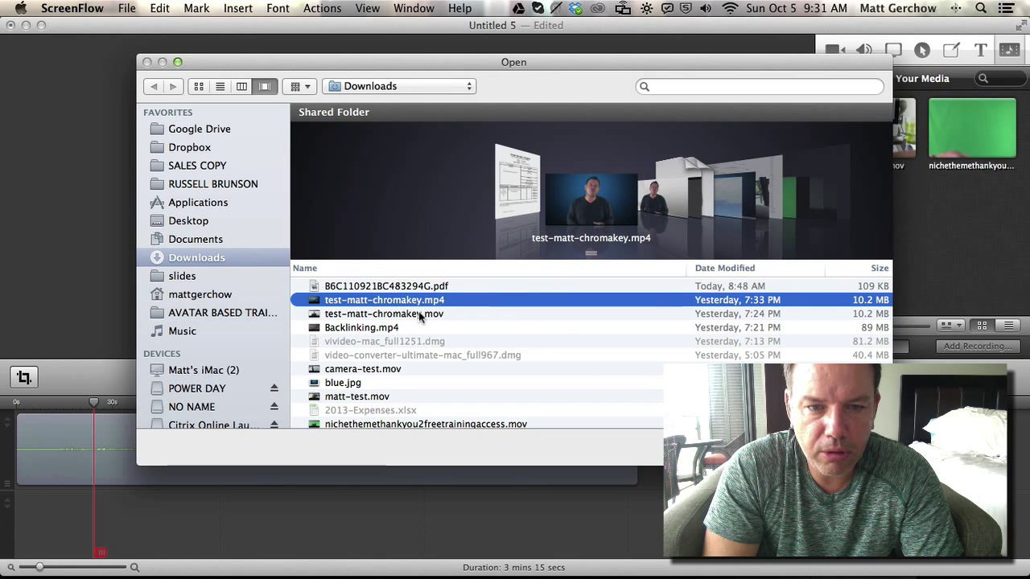
{"action": "left_click", "coordinate": [419, 313]}
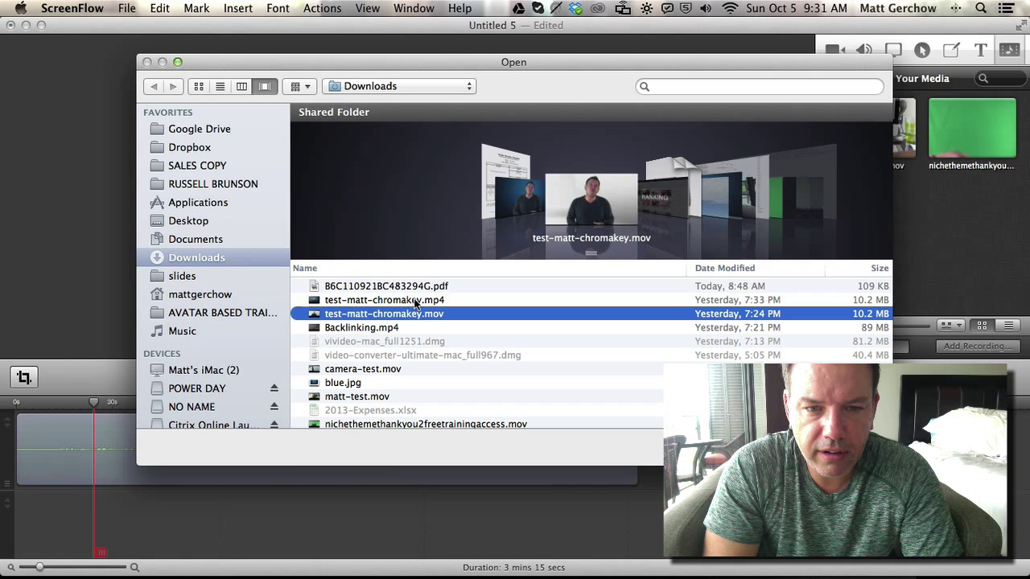
{"action": "left_click", "coordinate": [416, 300]}
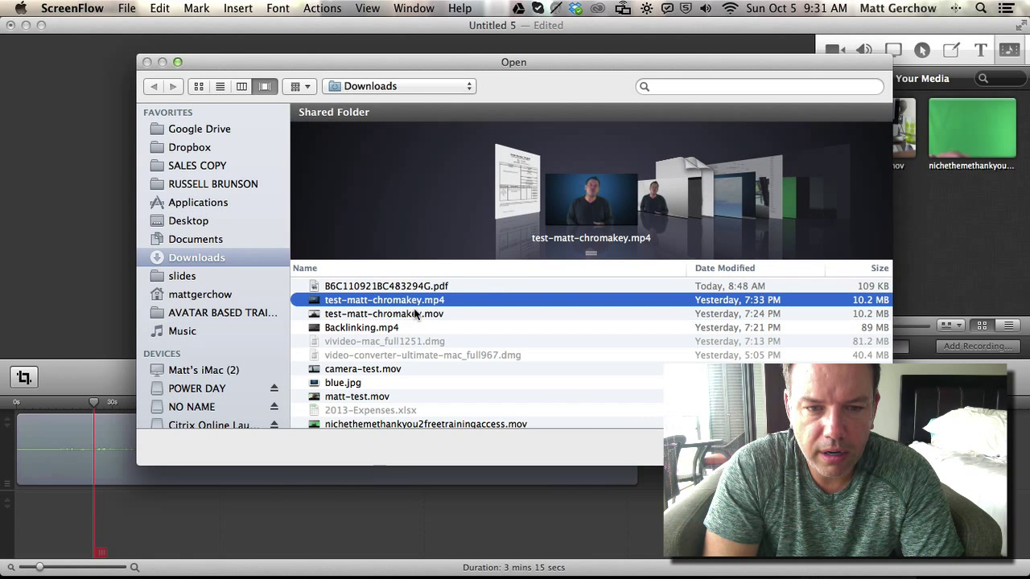
{"action": "left_click", "coordinate": [416, 314], "text": "super"}
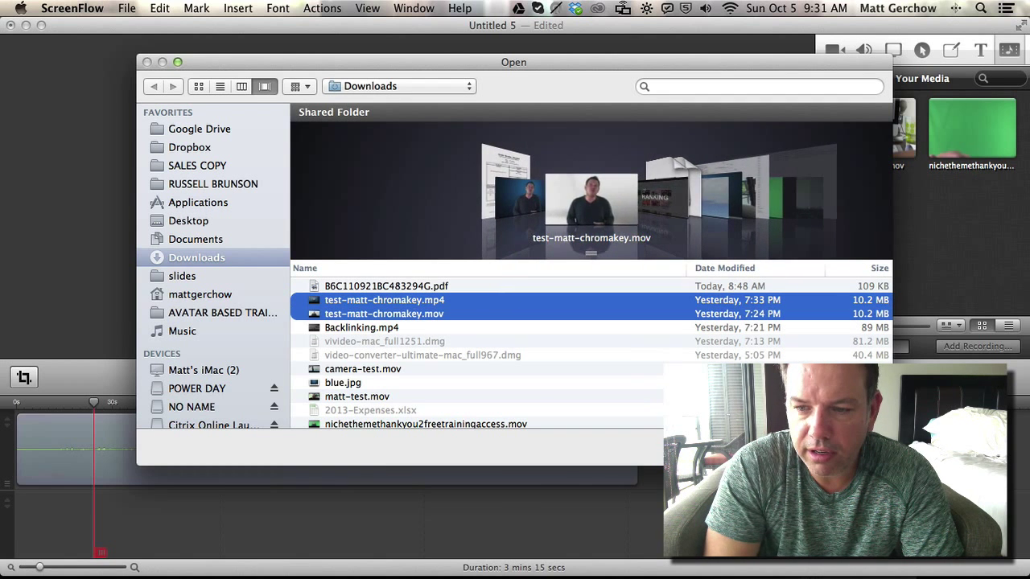
{"action": "key", "text": "Return"}
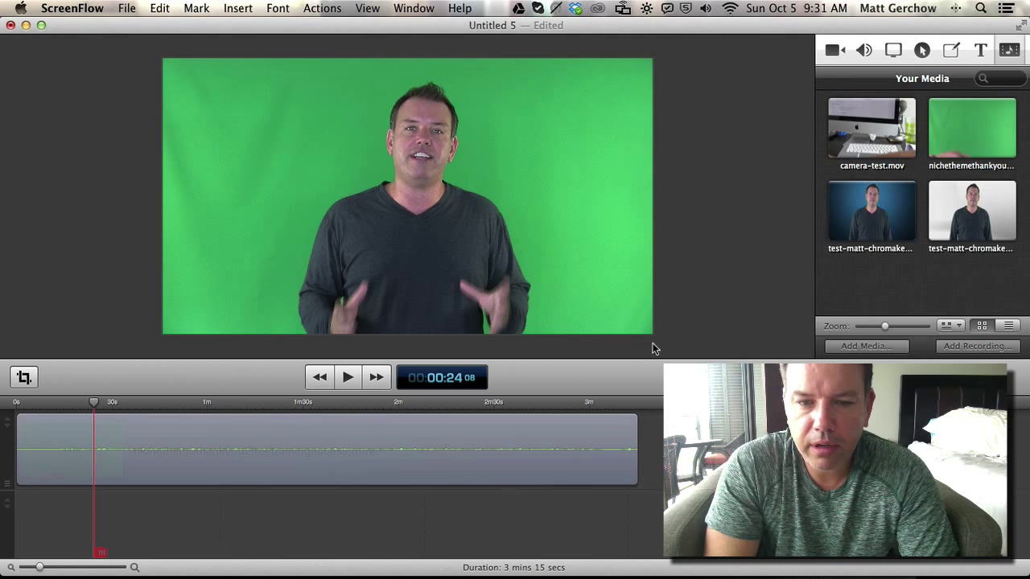
Delete the green-screen clip, add the blue-background clip, and stretch it to the canvas corners.
{"action": "left_click", "coordinate": [486, 472]}
{"action": "key", "text": "Delete"}
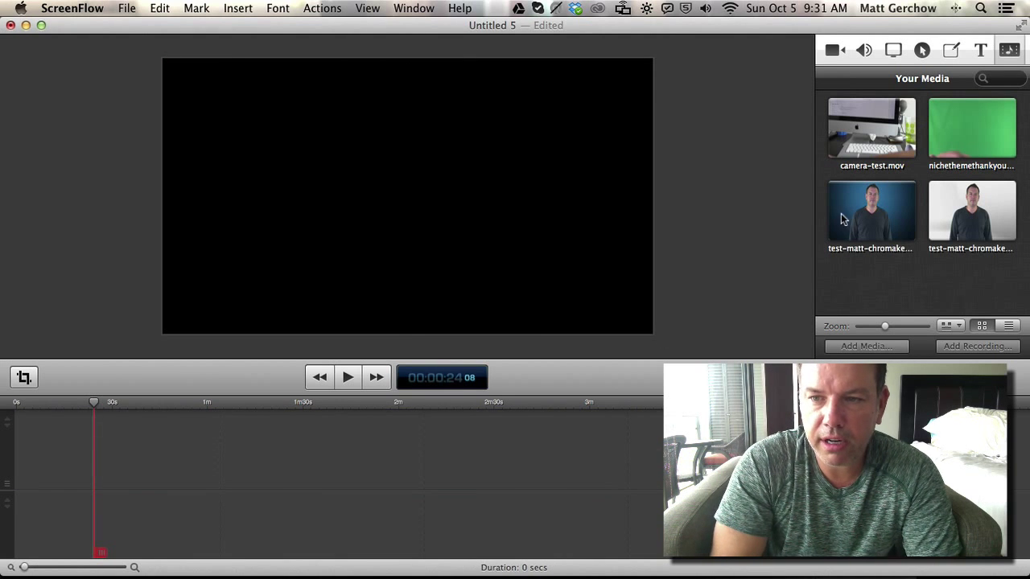
{"action": "mouse_move", "coordinate": [871, 211]}
{"action": "left_mouse_down"}
{"action": "mouse_move", "coordinate": [311, 420]}
{"action": "mouse_move", "coordinate": [103, 449]}
{"action": "left_mouse_up"}
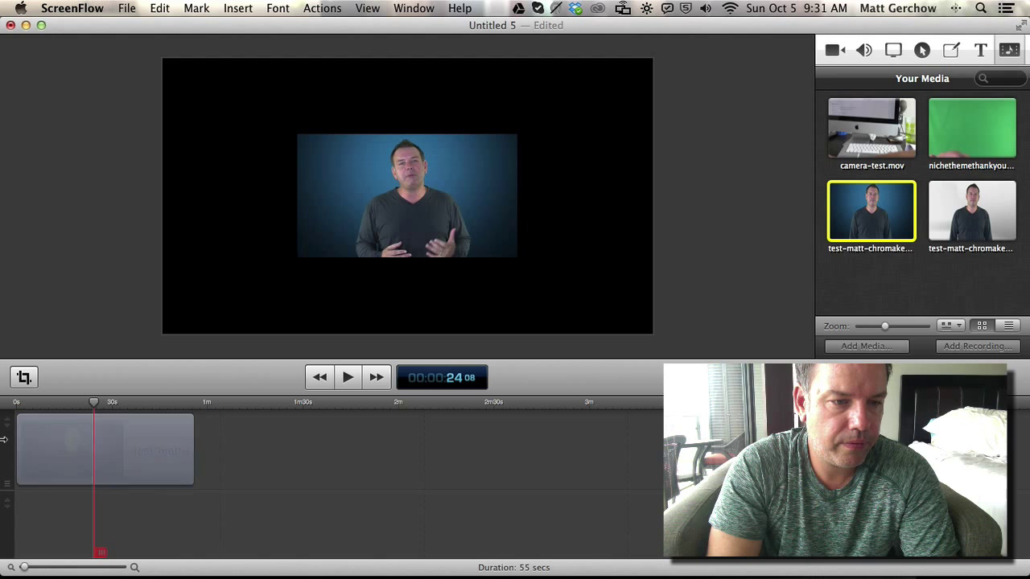
{"action": "left_click", "coordinate": [383, 245]}
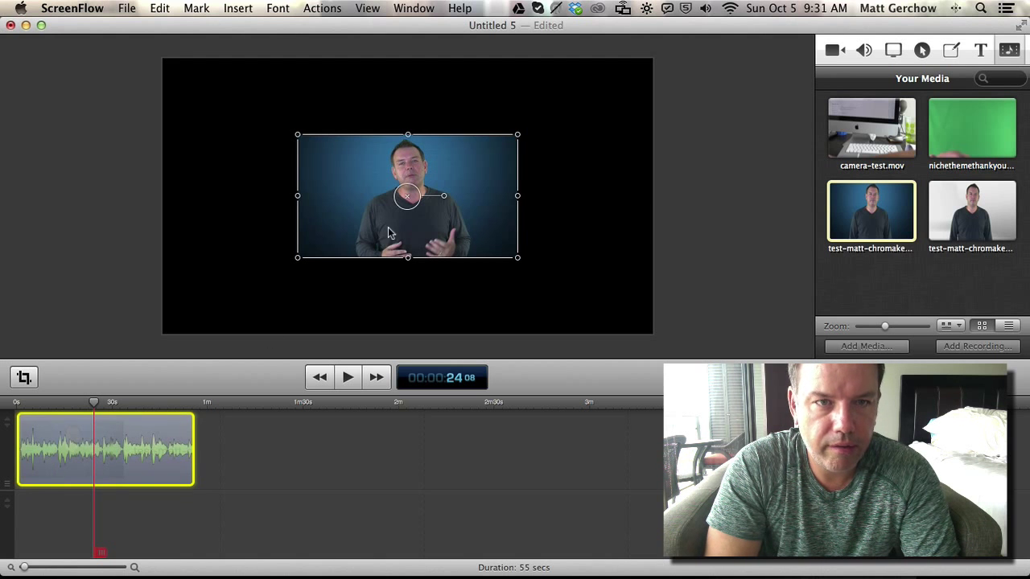
{"action": "left_click_drag", "start_coordinate": [297, 136], "coordinate": [163, 59]}
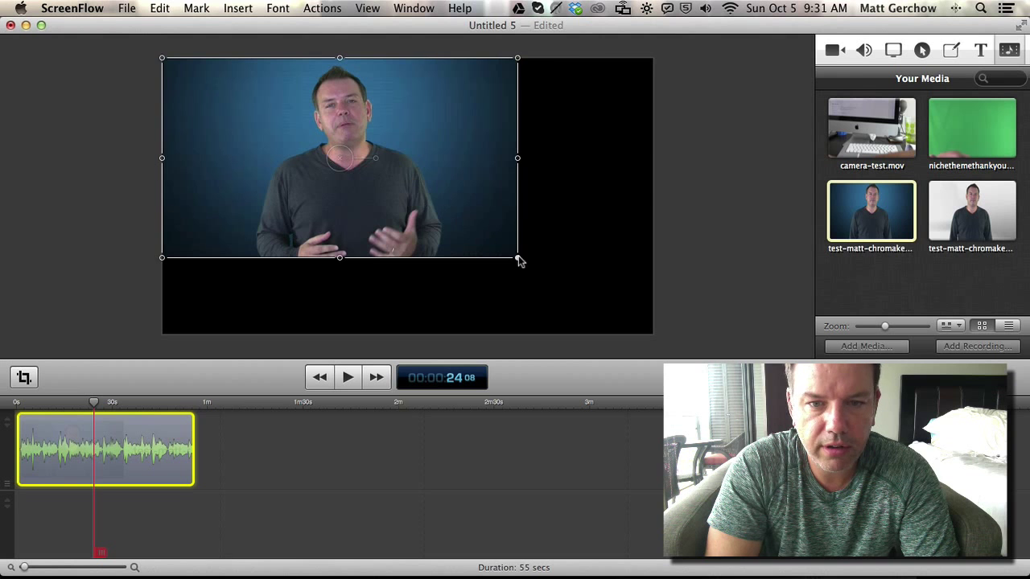
{"action": "left_click_drag", "start_coordinate": [517, 258], "coordinate": [653, 335]}
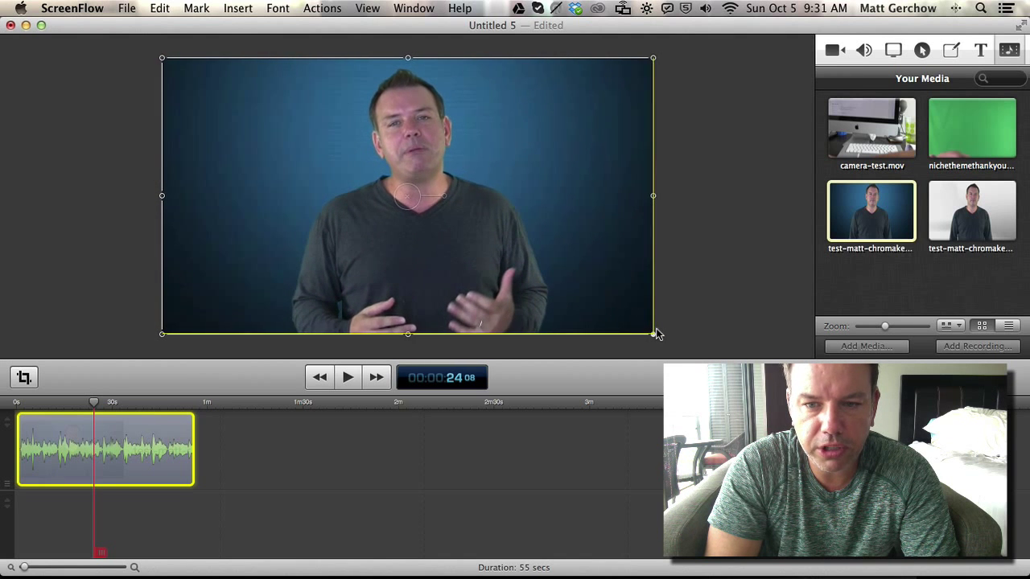
Play back the blue-background clip, then stop and zoom the canvas out slightly.
{"action": "key", "text": "space"}
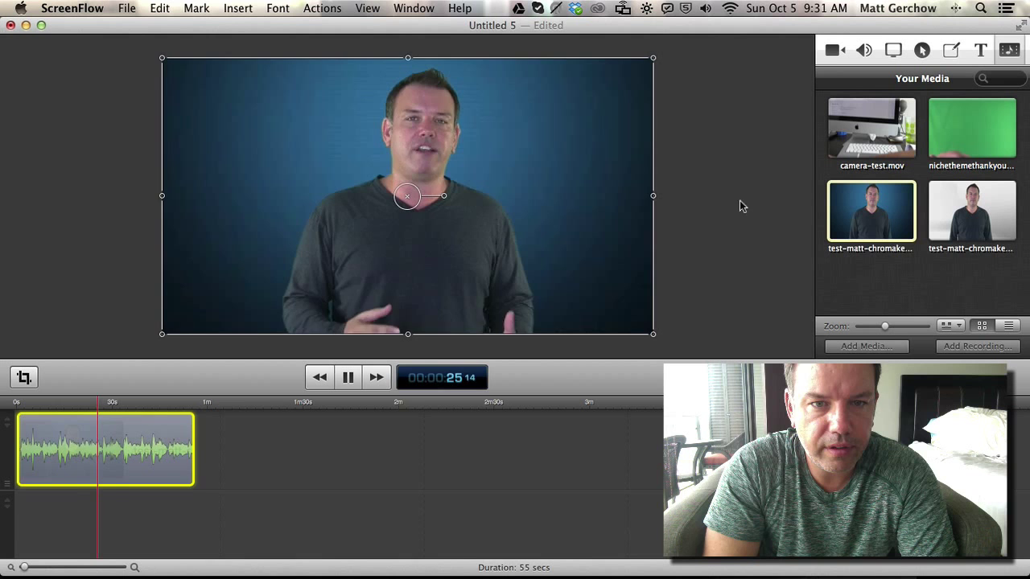
{"action": "left_click", "coordinate": [734, 207]}
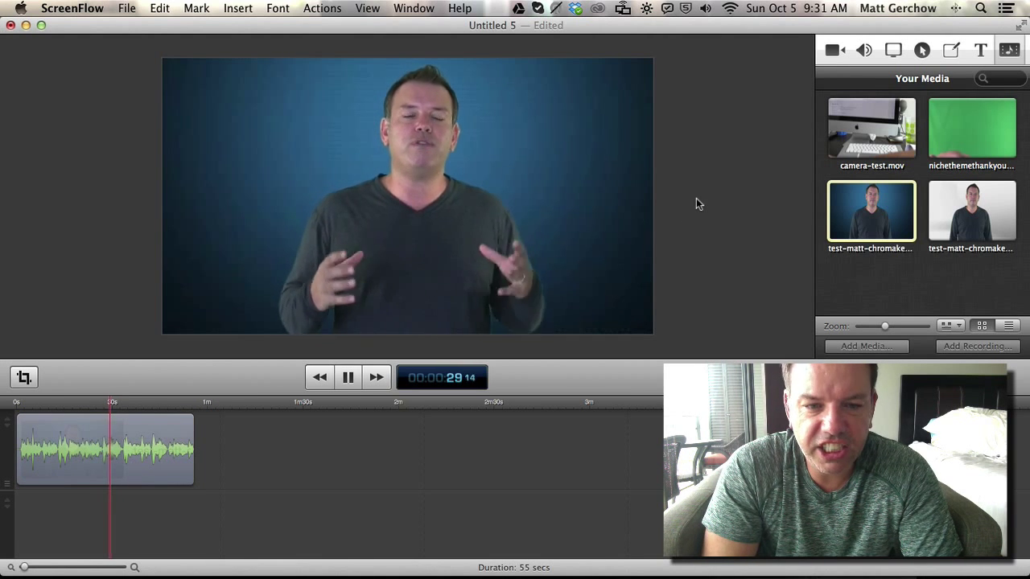
{"action": "left_click", "coordinate": [348, 378]}
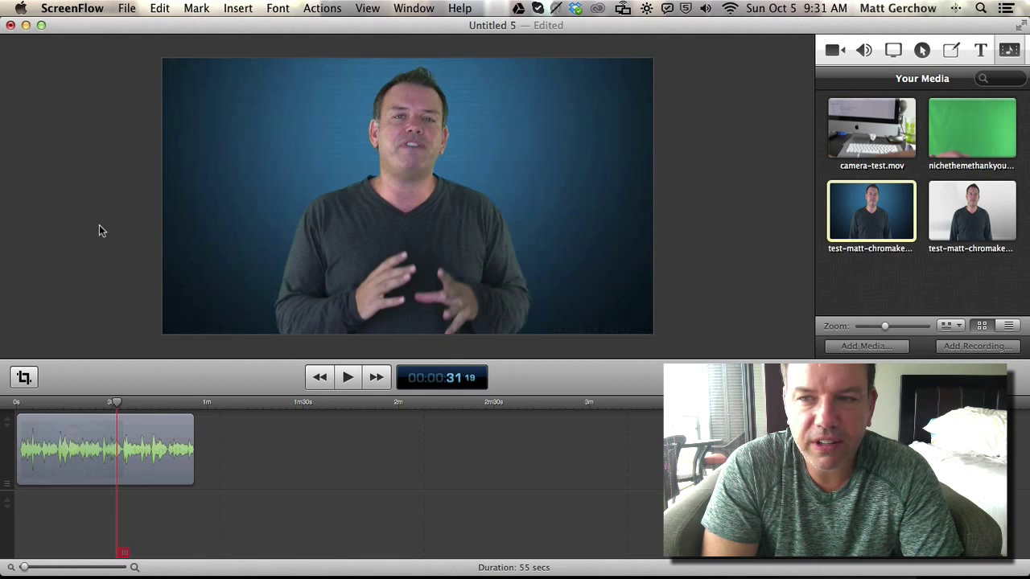
{"action": "key", "text": "super+minus"}
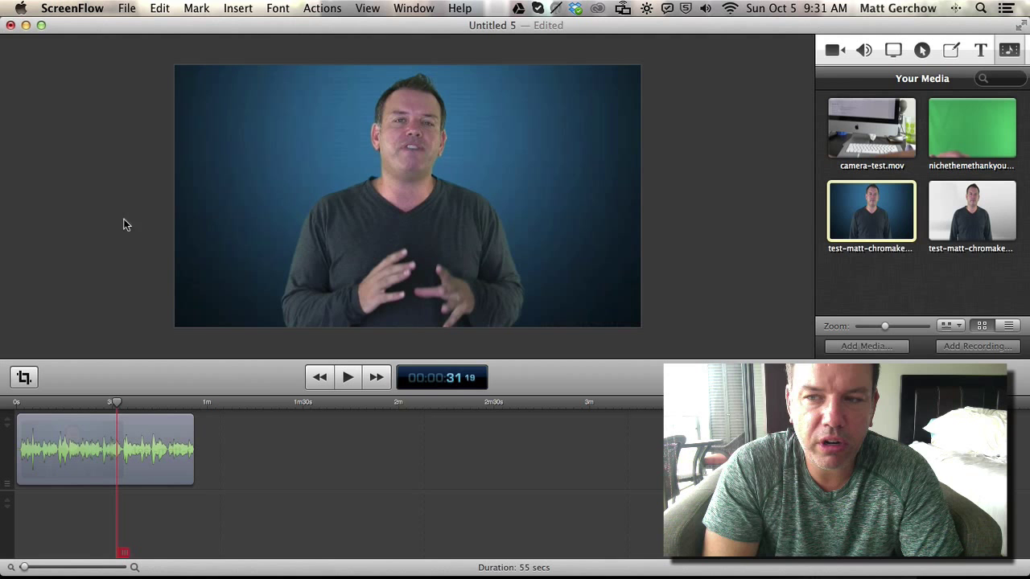
Delete the blue clip and place the white-background clip at the track start.
{"action": "left_click", "coordinate": [175, 445]}
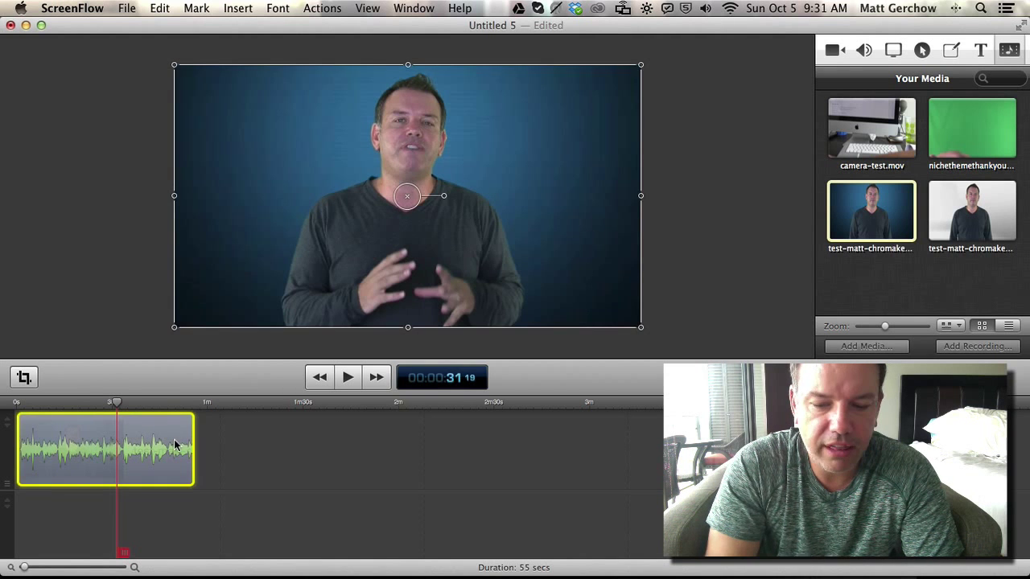
{"action": "key", "text": "Delete"}
{"action": "left_click_drag", "start_coordinate": [972, 210], "coordinate": [220, 452]}
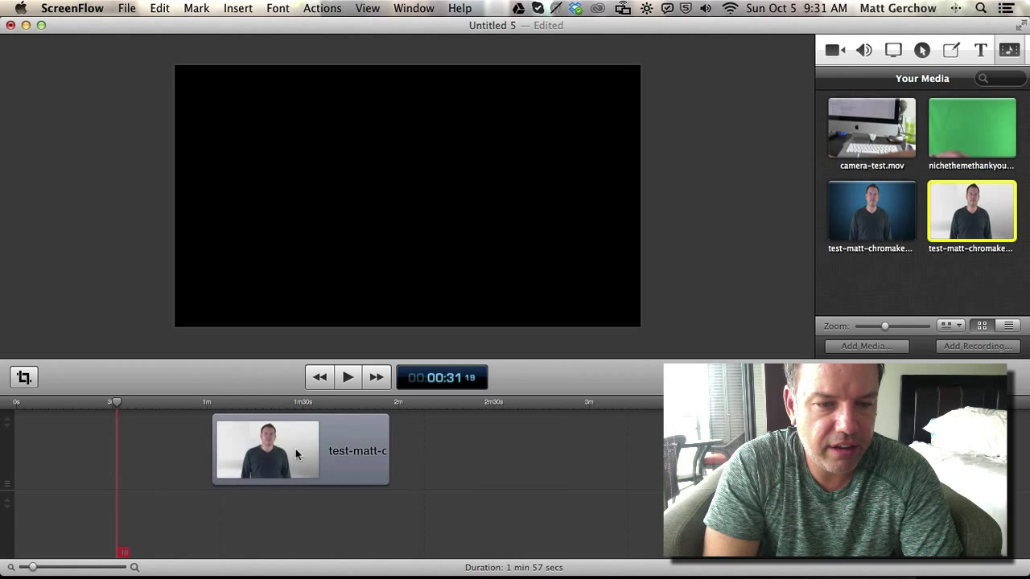
{"action": "left_click_drag", "start_coordinate": [295, 449], "coordinate": [91, 450]}
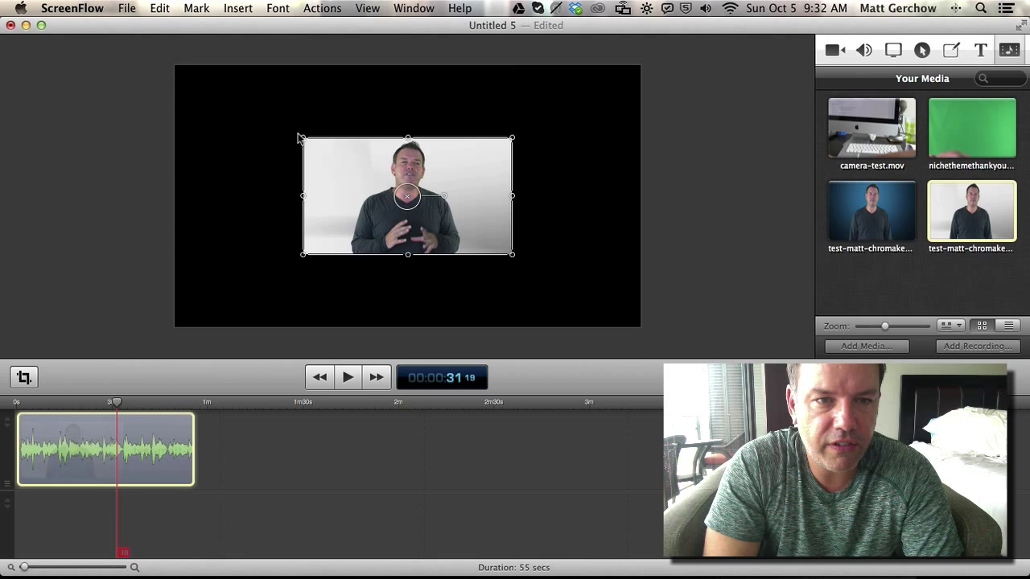
Stretch the white-background clip to the canvas corners and raise its top edge.
{"action": "left_click_drag", "start_coordinate": [303, 139], "coordinate": [173, 69]}
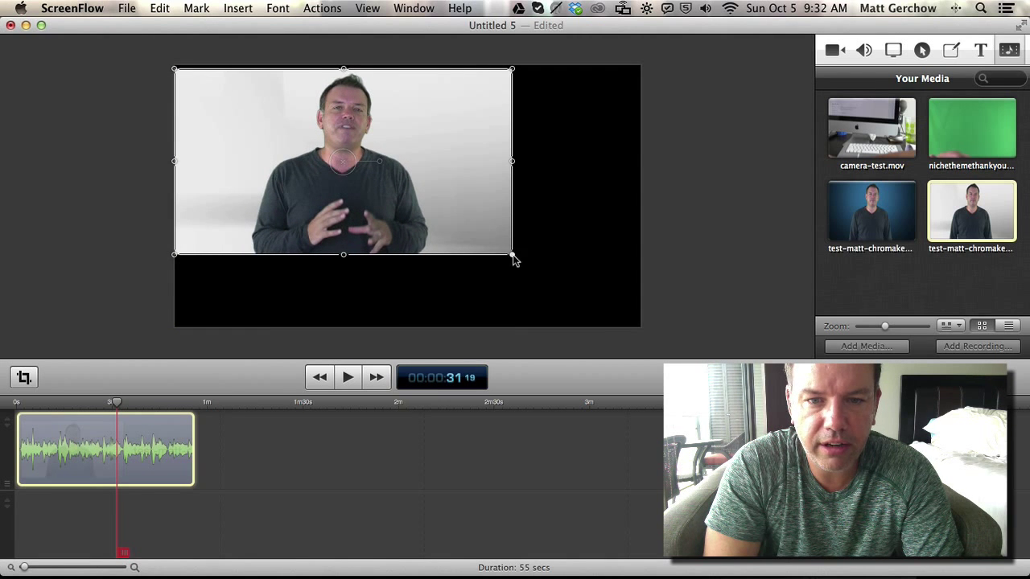
{"action": "left_click_drag", "start_coordinate": [512, 256], "coordinate": [640, 328]}
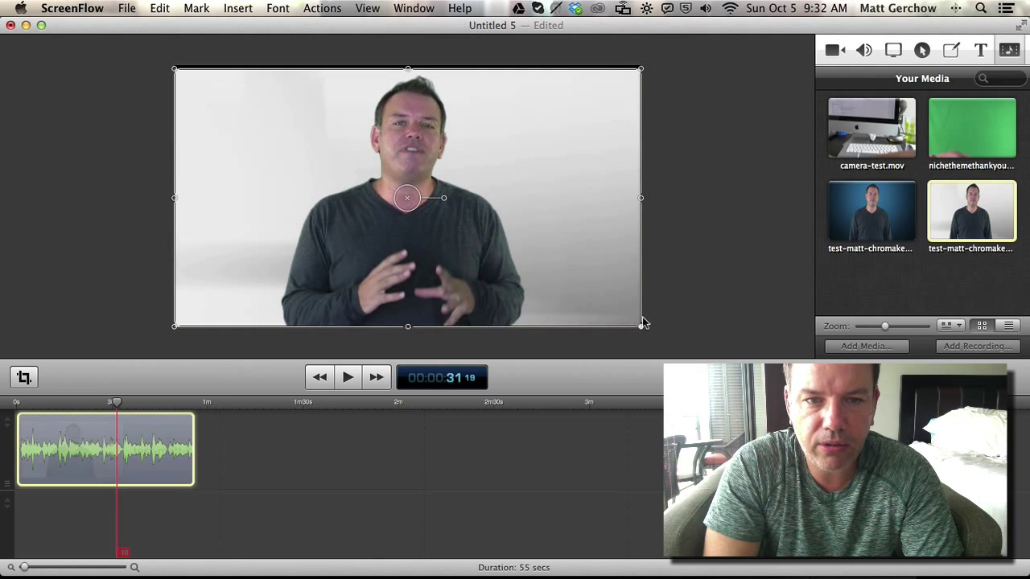
{"action": "left_click", "coordinate": [678, 255]}
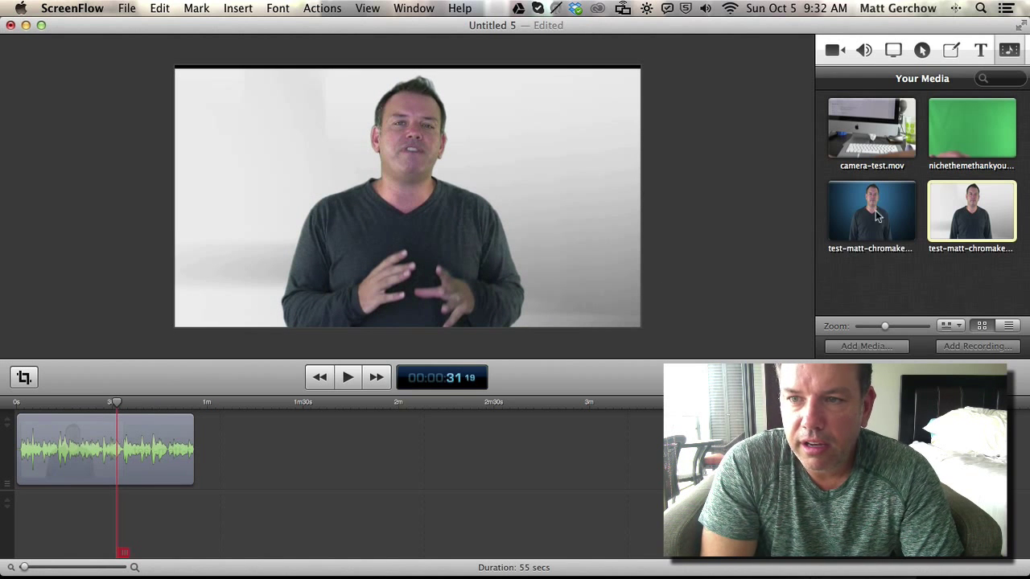
{"action": "left_click", "coordinate": [574, 213]}
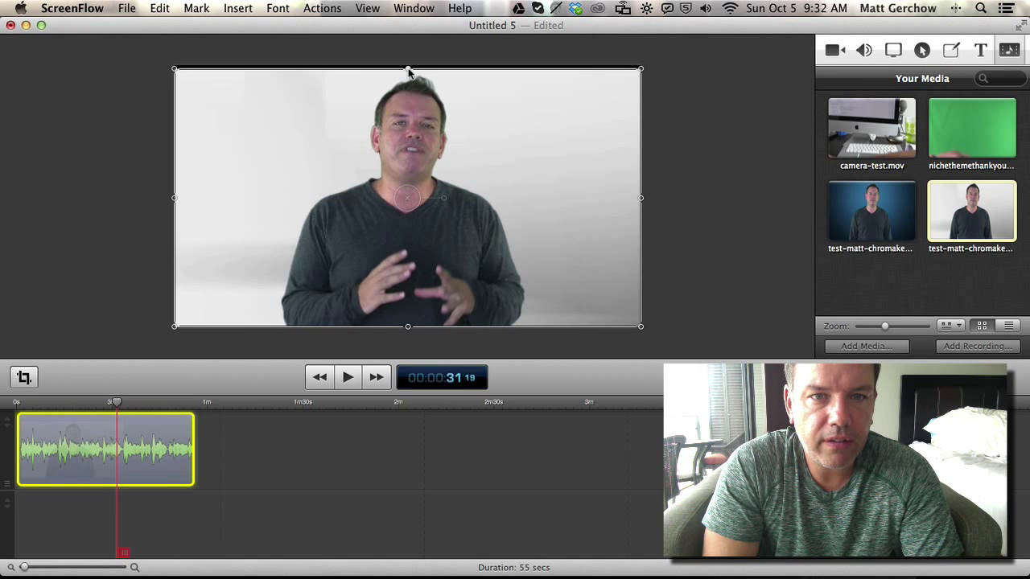
{"action": "left_click_drag", "start_coordinate": [409, 70], "coordinate": [409, 65]}
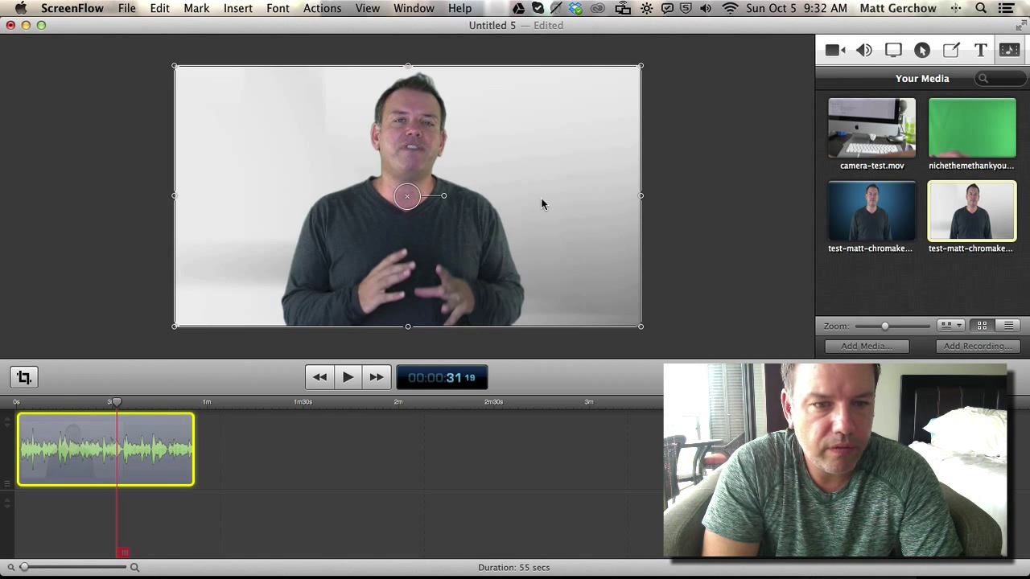
Deselect the clip and switch to Wondershare Video Converter Ultimate.
{"action": "left_click", "coordinate": [727, 198]}
{"action": "key", "text": "super+Tab"}
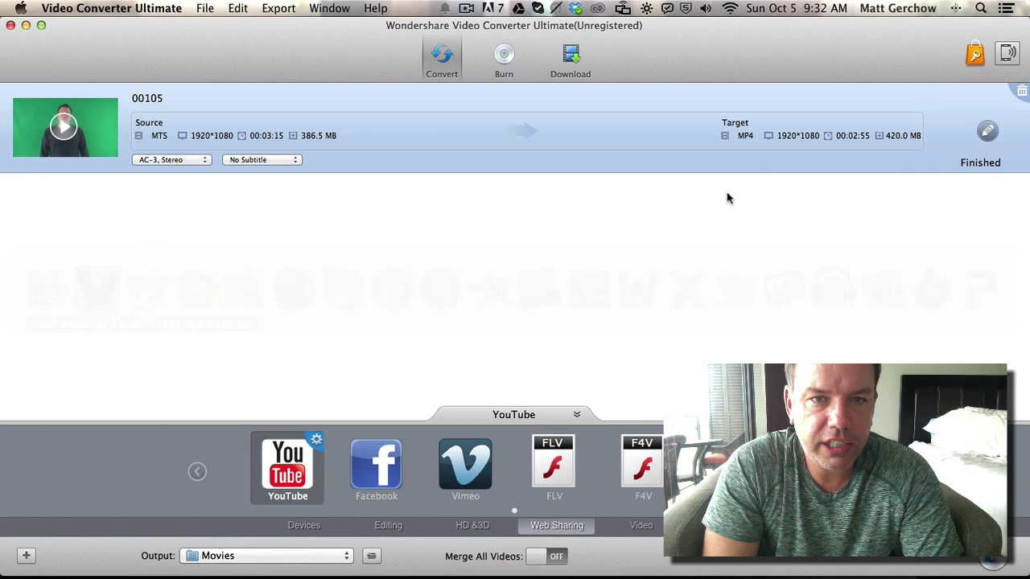